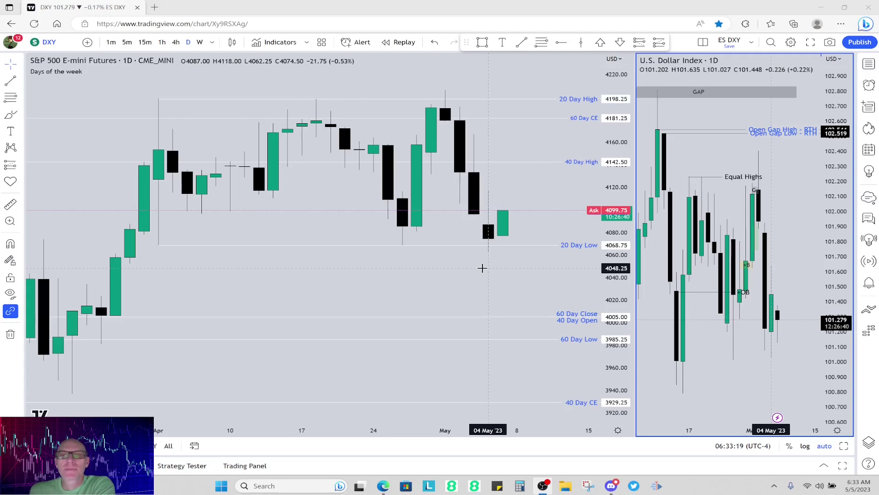
Stretch the DXY order-block line right past the last candle so its +OB label moves with it.
scroll(494, 268, "up", 2)
scroll(487, 254, "down", 1)
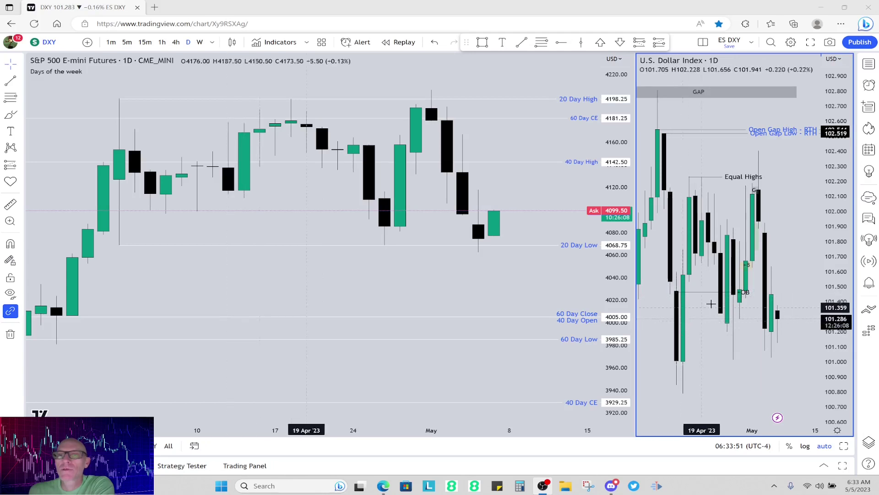
left_click(755, 293)
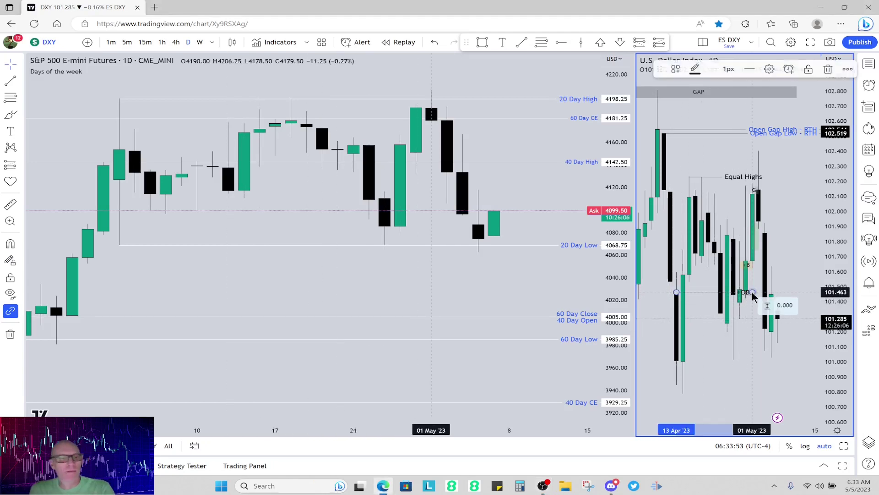
left_click_drag(756, 293, 807, 293)
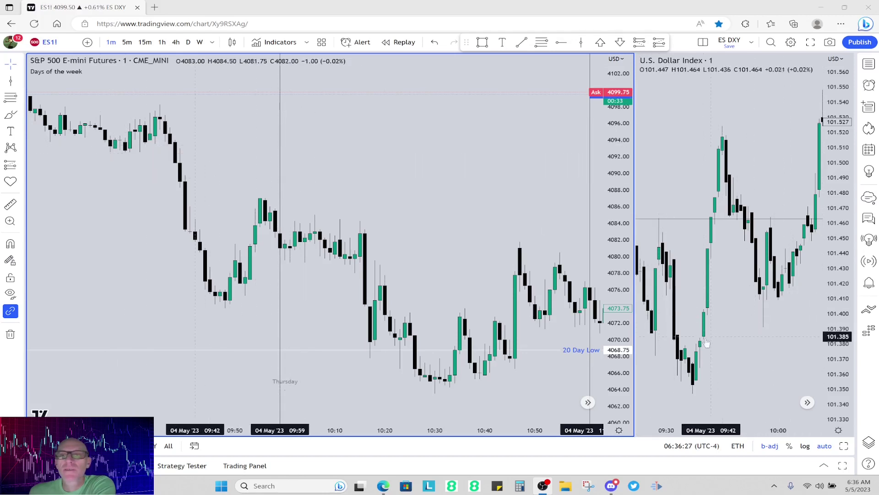
Measure the ES drop from the 10:18 candle below the 4068.75 20 Day Low, then dismiss it.
scroll(699, 348, "down", 4)
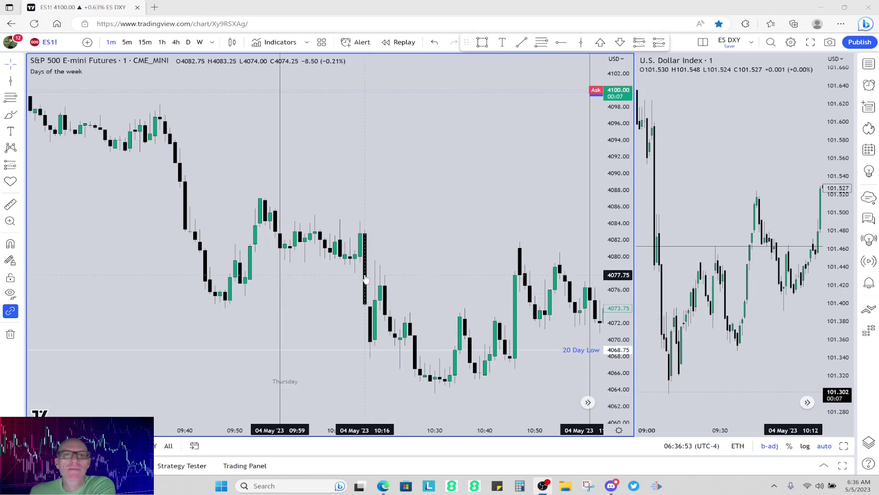
left_click(374, 306, "shift")
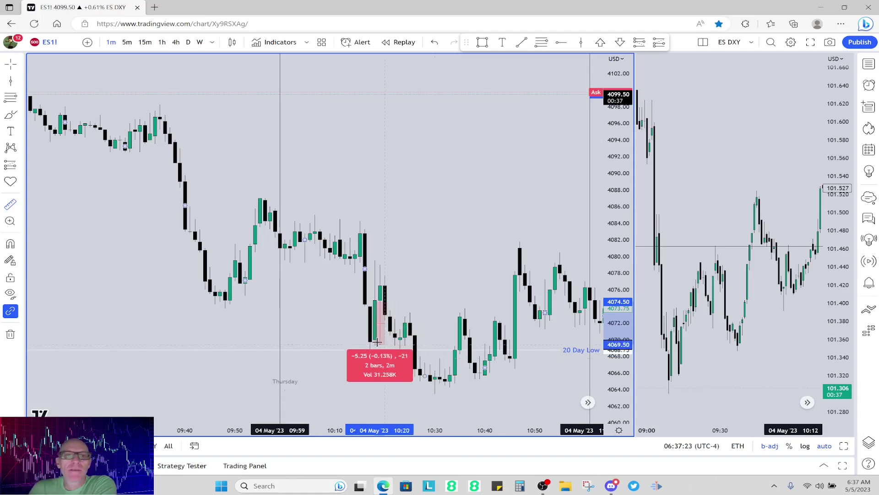
left_click(370, 319)
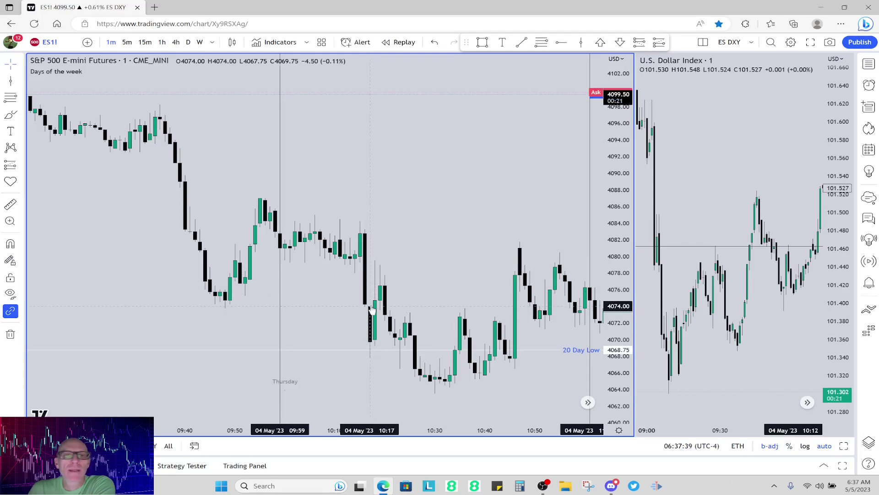
key("alt+f")
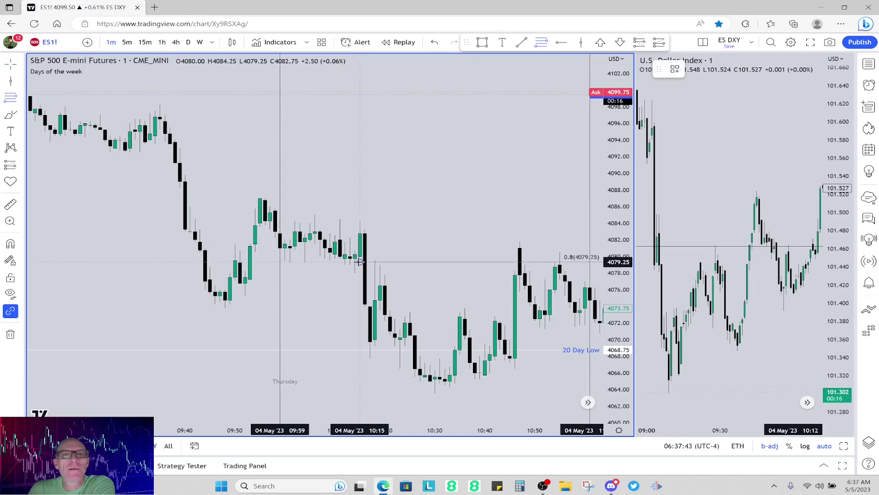
left_click_drag(358, 261, 385, 306)
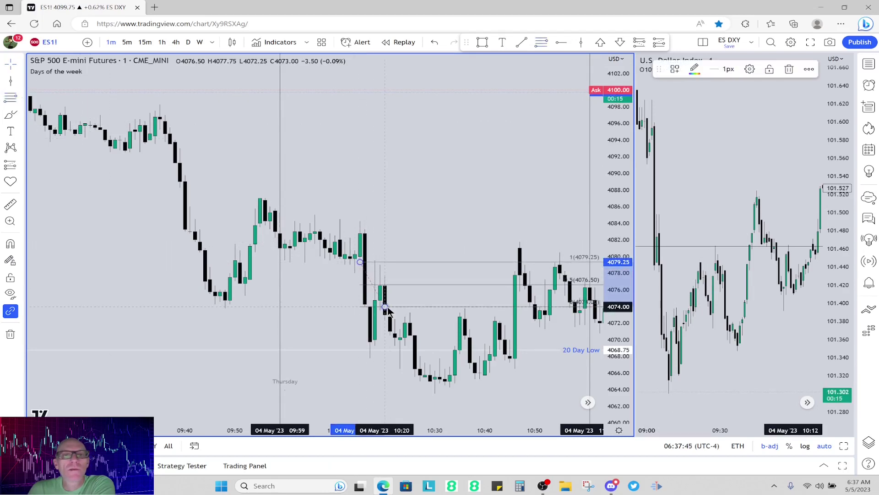
left_click(358, 303)
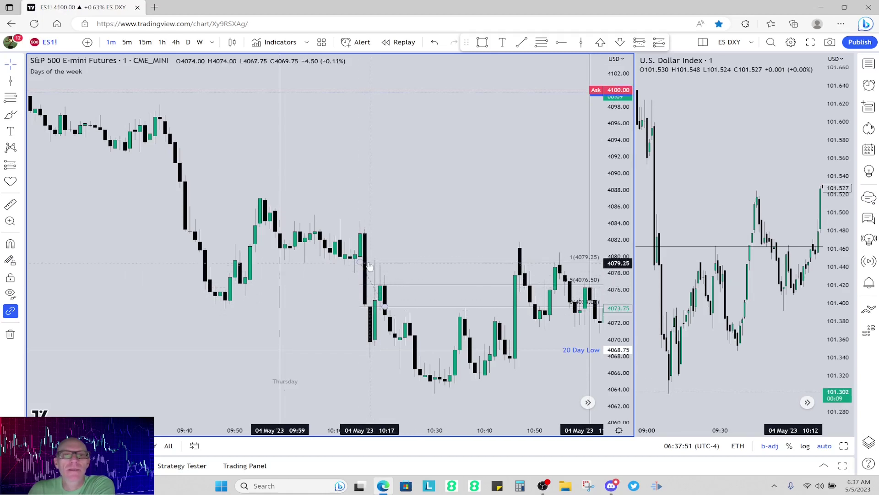
left_click(392, 294, "shift")
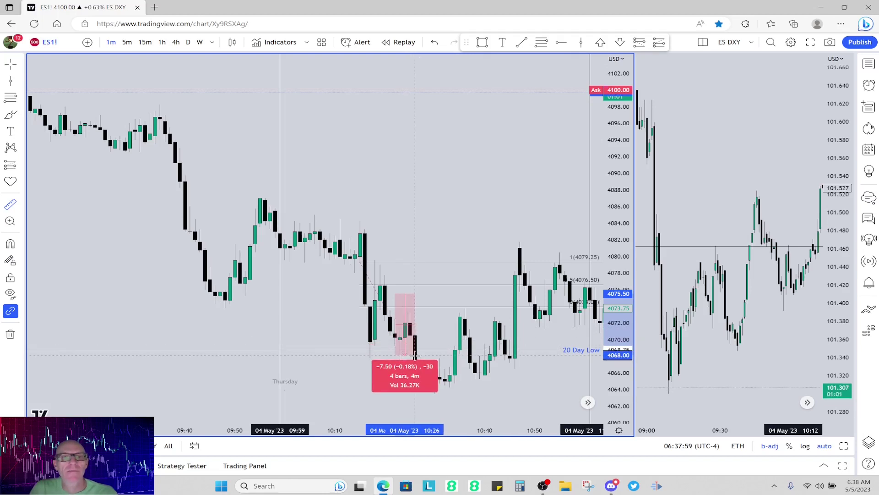
left_click(378, 357)
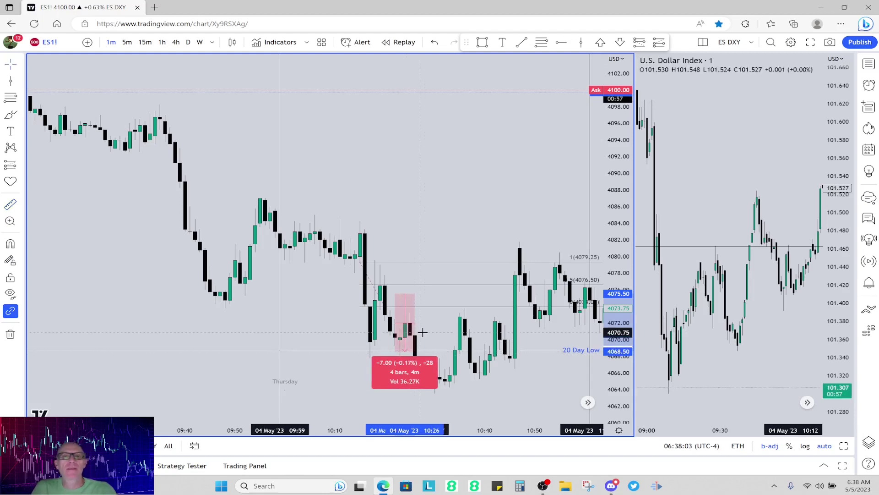
left_click(426, 317)
left_click(421, 290)
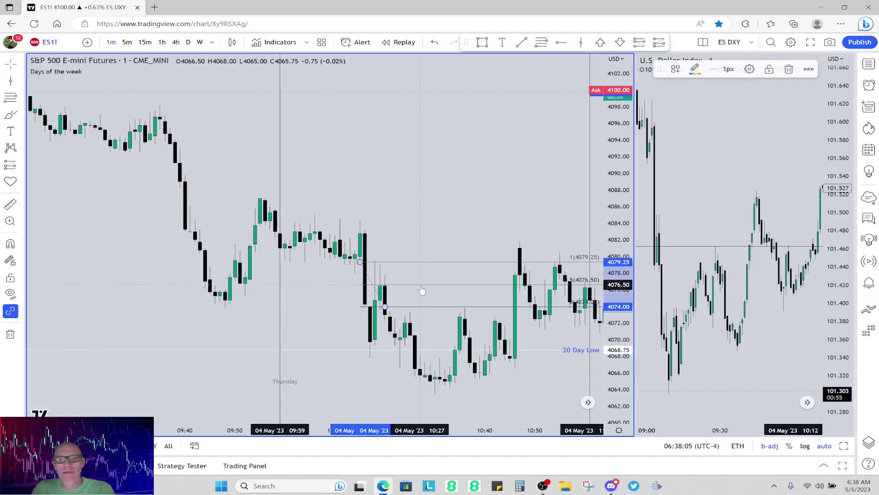
key("Delete")
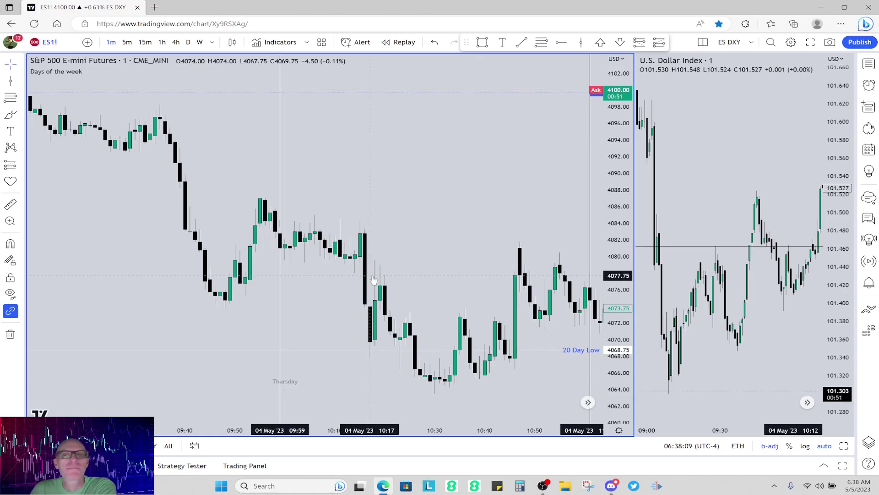
left_click(733, 283)
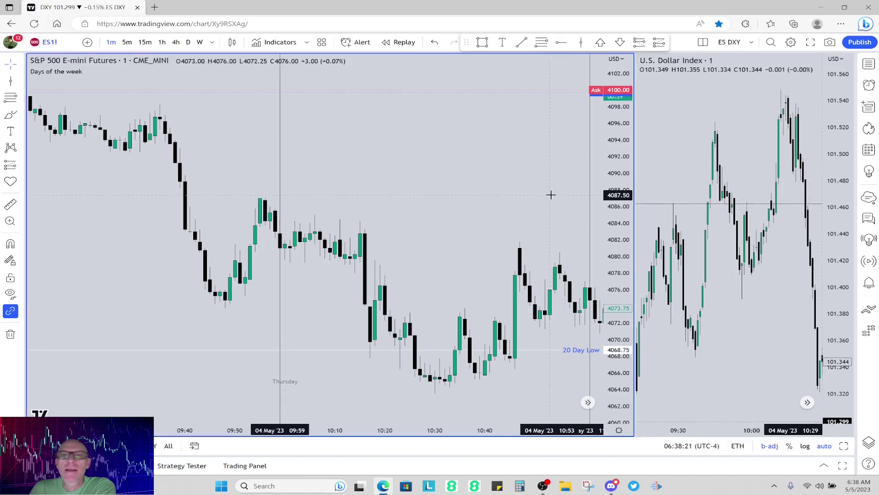
left_click_drag(552, 194, 400, 194)
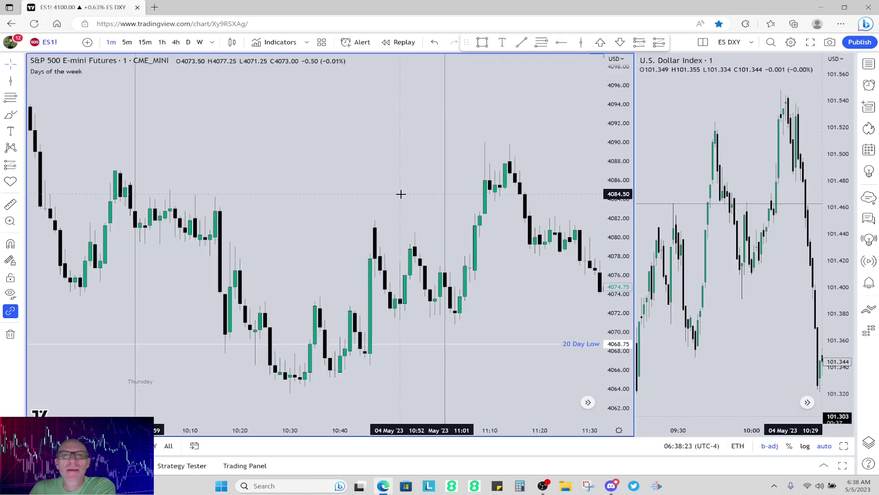
Draw an ES Fibonacci retracement from 4070.00 up to 4075.75 and measure the up-move.
scroll(401, 194, "down", 1)
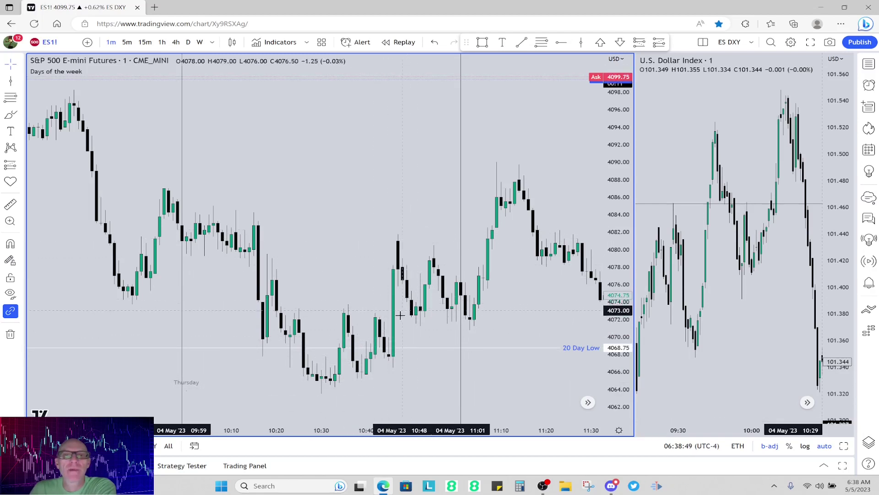
left_click(17, 98)
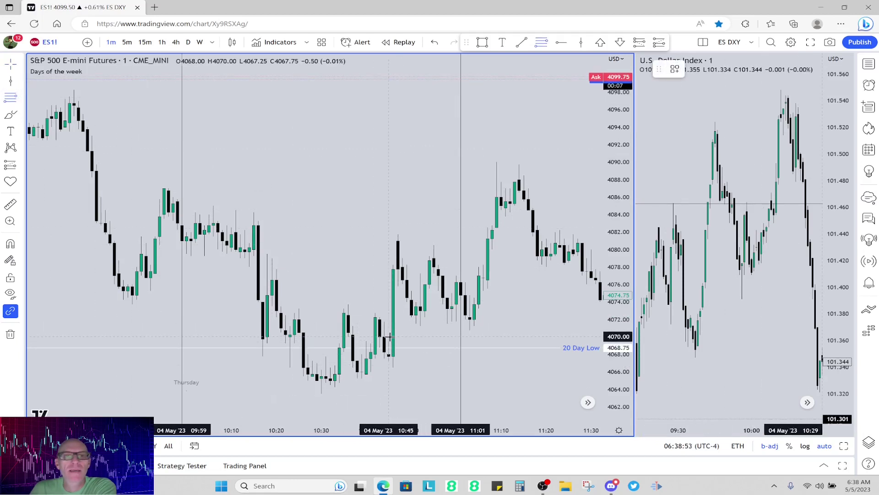
left_click(389, 337)
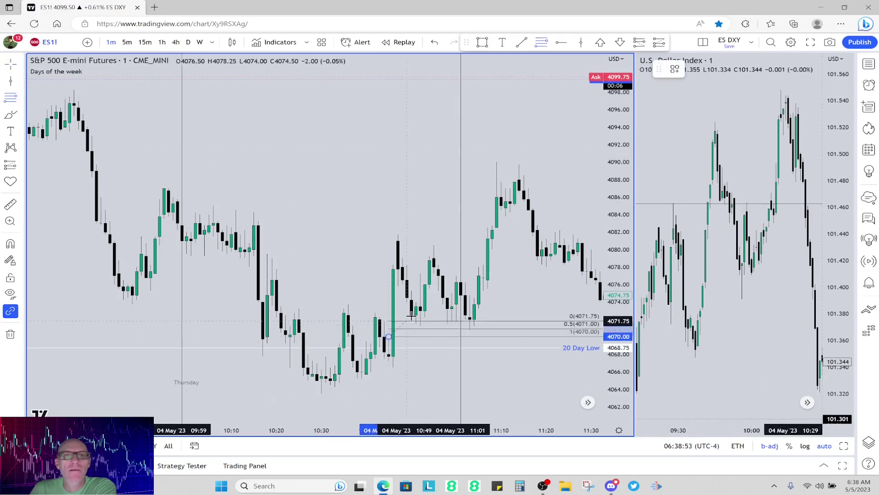
left_click(418, 288)
left_click(366, 297)
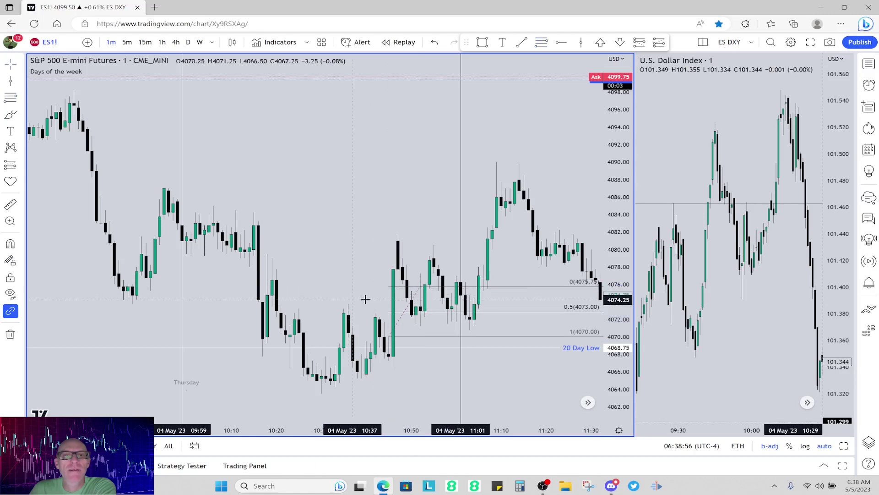
left_click(419, 303, "shift")
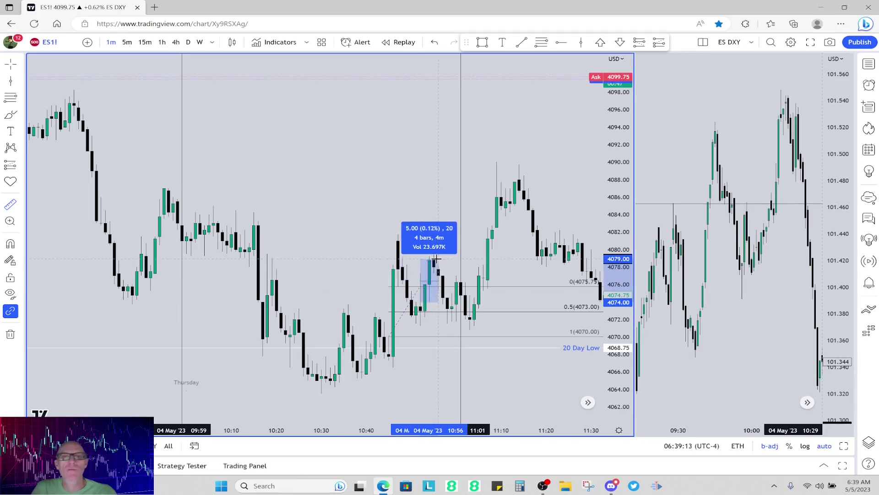
Draw a red gap box over the 10:14–10:33 ES price zone.
key("Escape")
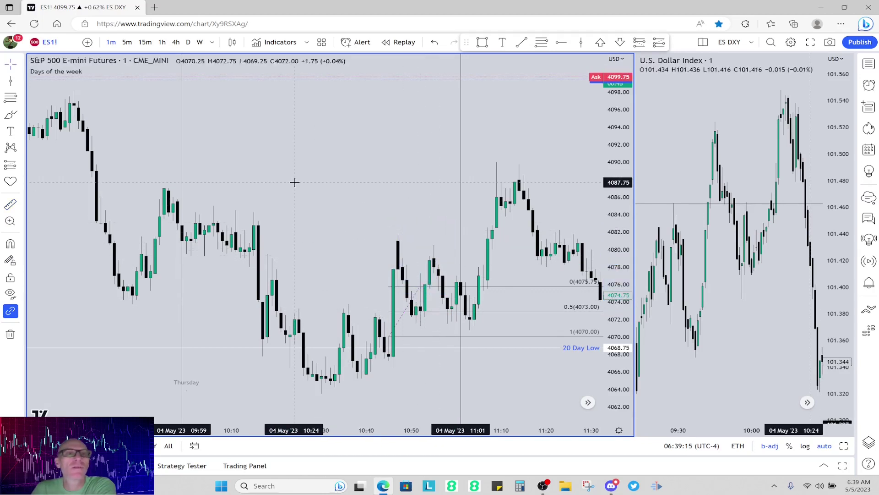
left_click(23, 115)
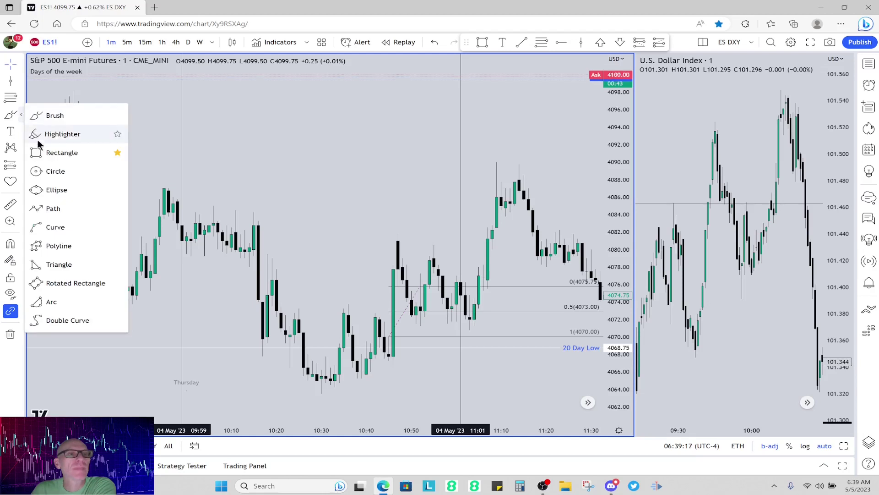
left_click(51, 151)
mouse_move(249, 255)
left_mouse_down()
mouse_move(340, 267)
mouse_move(337, 301)
left_mouse_up()
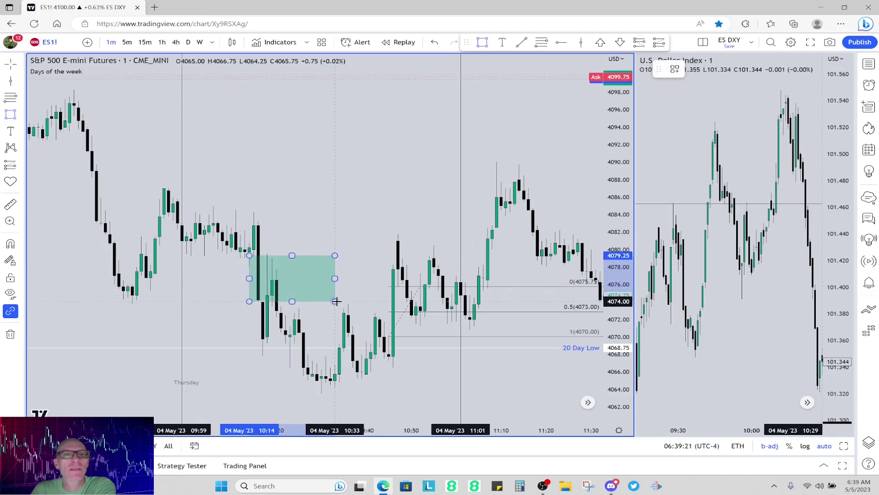
left_click(714, 70)
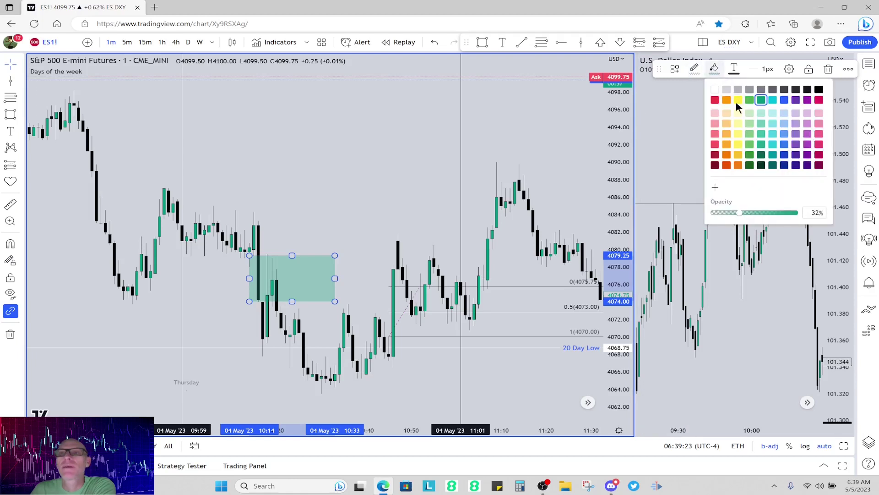
left_click(715, 101)
left_click(559, 118)
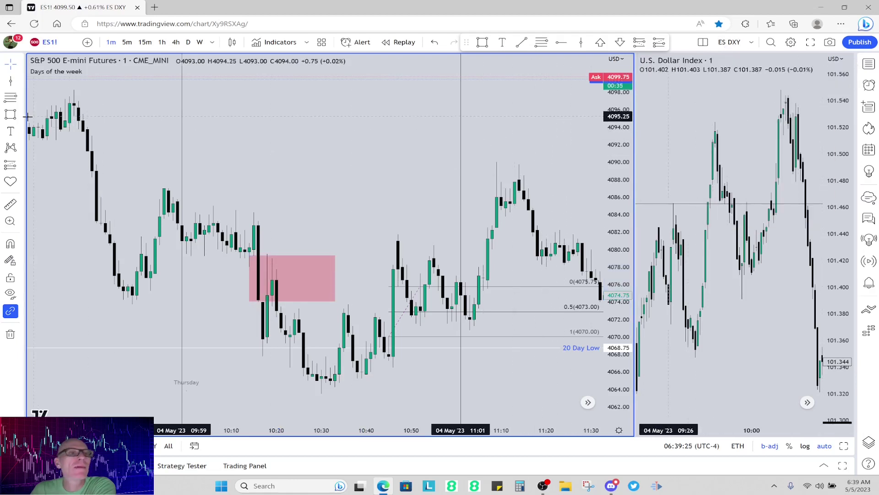
Add a green gap box from 4070.25 to 4075.75 by the fib levels, then pan to later bars.
left_click(11, 115)
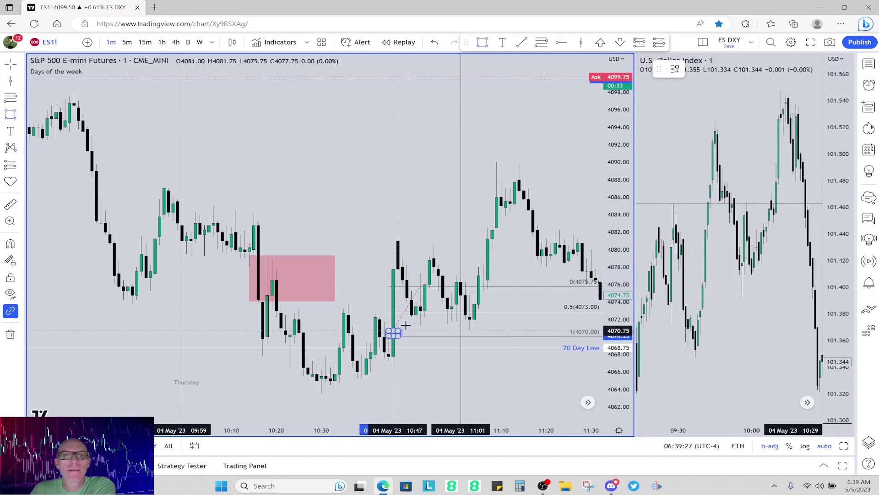
left_click_drag(389, 336, 448, 286)
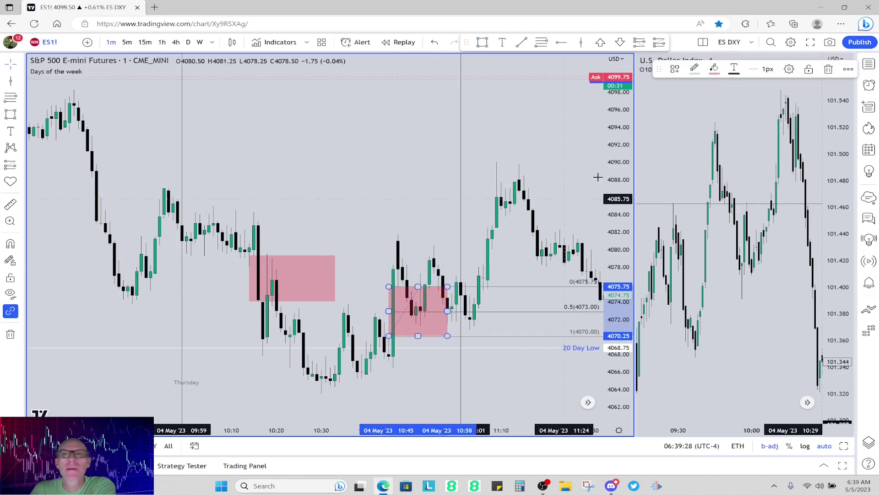
left_click(716, 70)
left_click(749, 100)
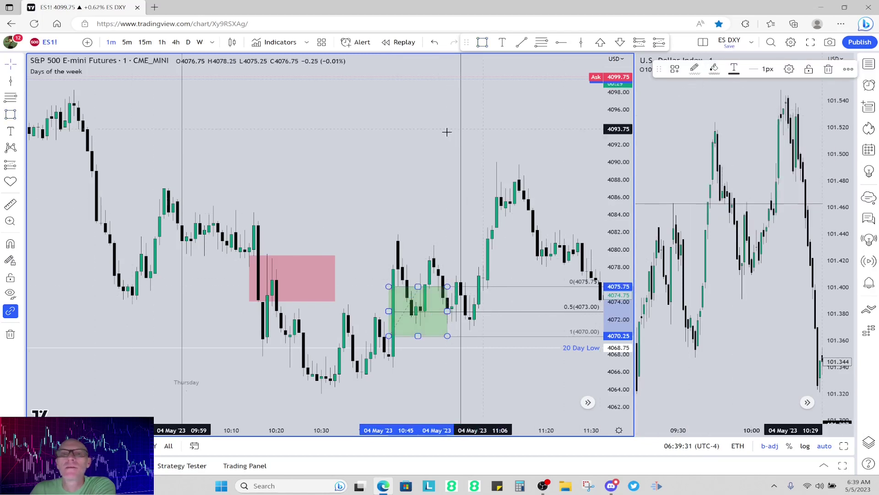
left_click(375, 156)
left_click_drag(377, 160, 315, 153)
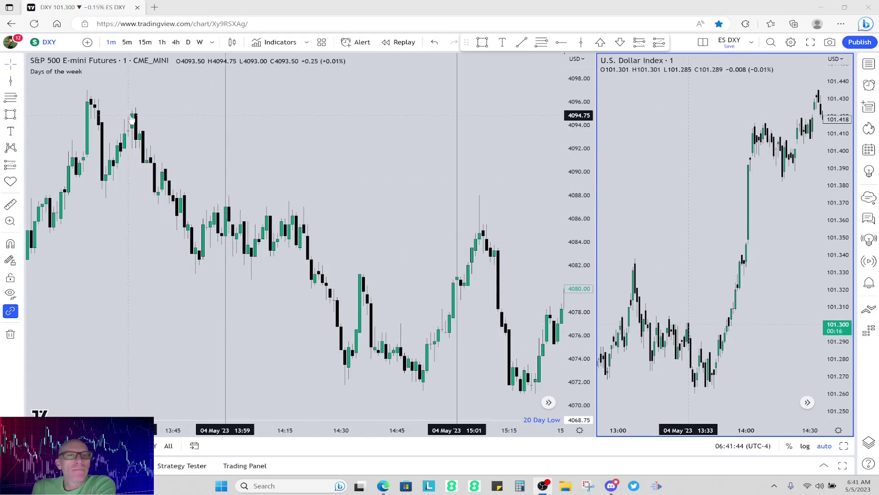
scroll(545, 265, "up", 1)
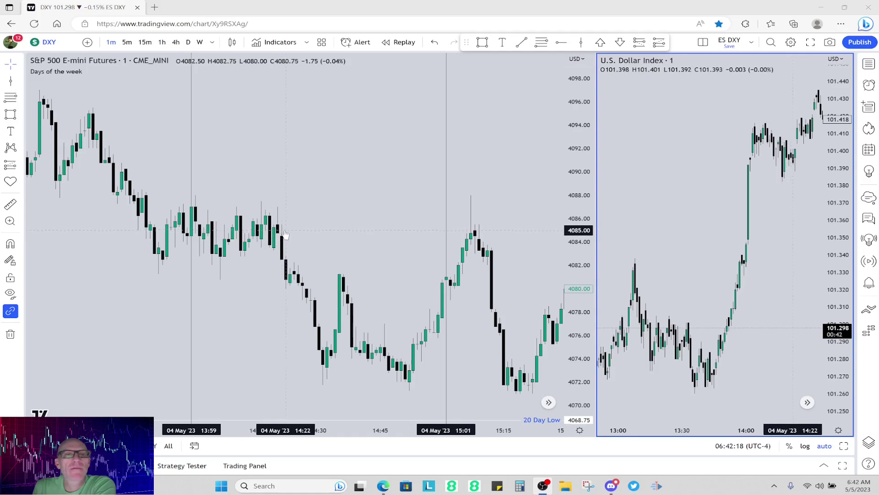
left_click(10, 114)
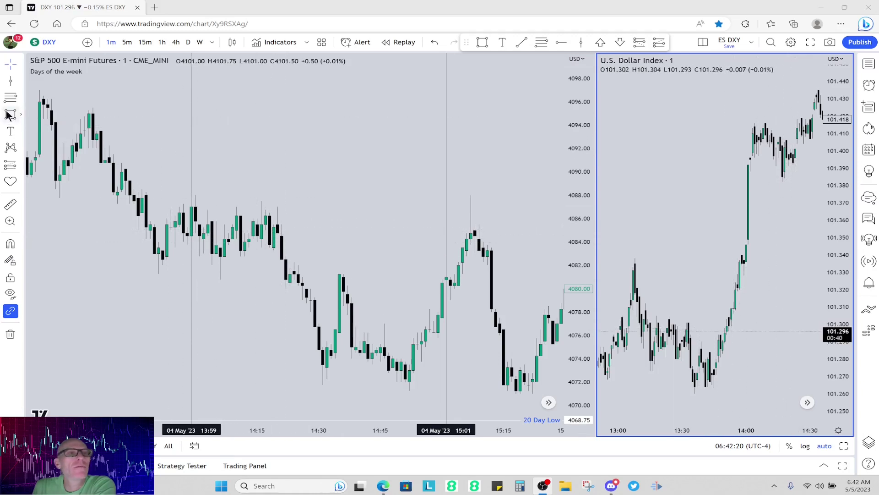
Draw a red band at 4085.75–4086.50 across the ES bars from about 13:55 to 14:40.
left_click(138, 212)
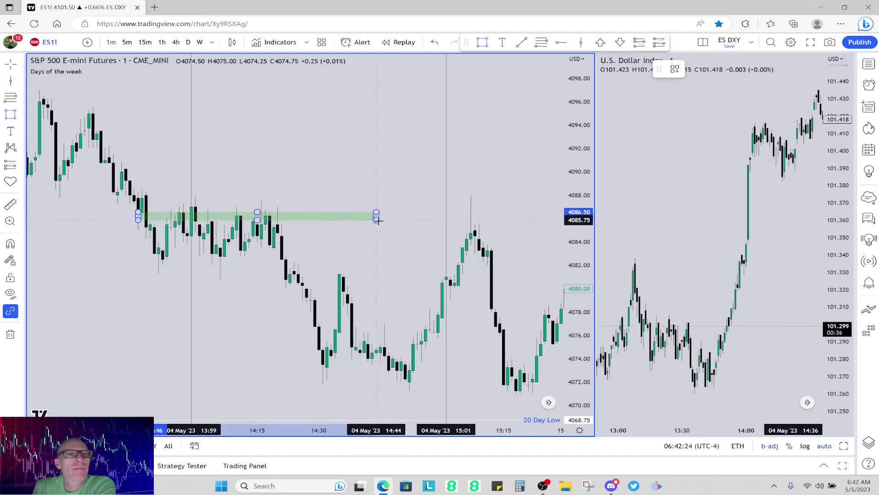
left_click(379, 219)
left_click(376, 220)
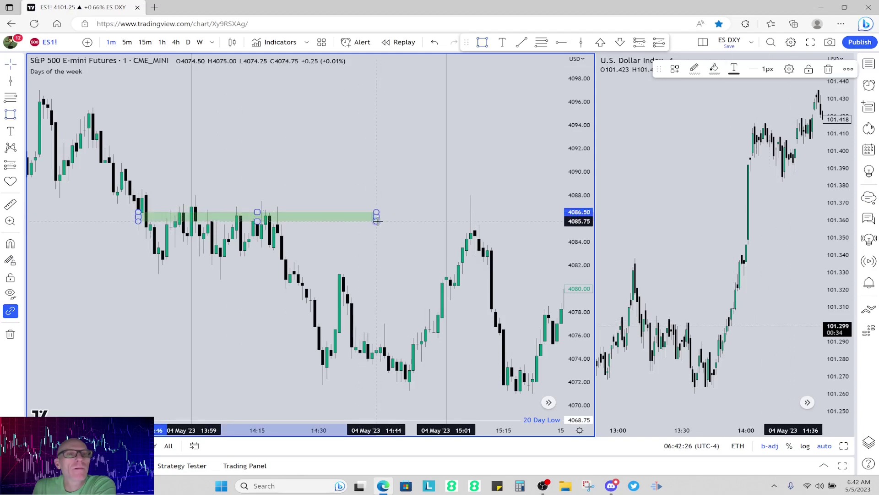
left_click(714, 70)
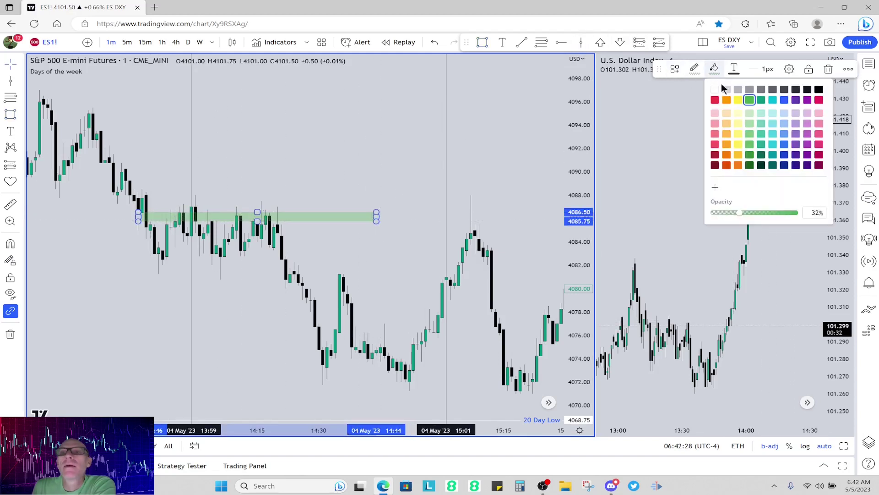
left_click(714, 100)
left_click(330, 188)
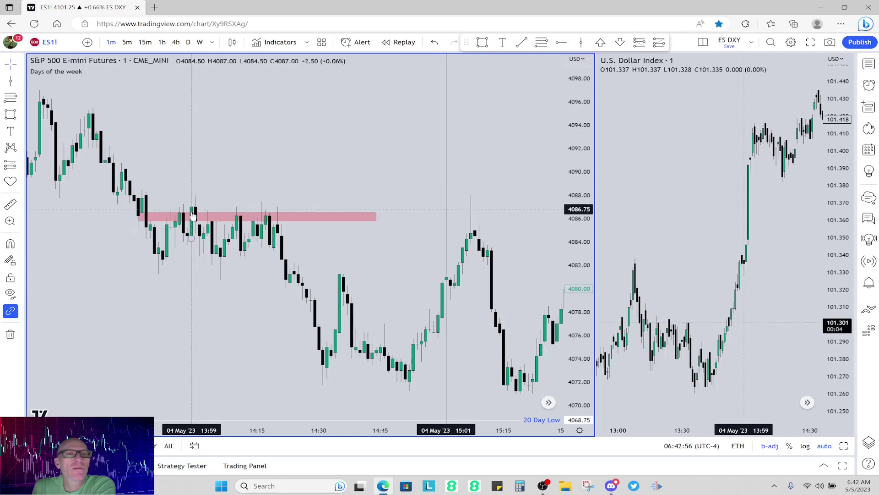
left_click(227, 218)
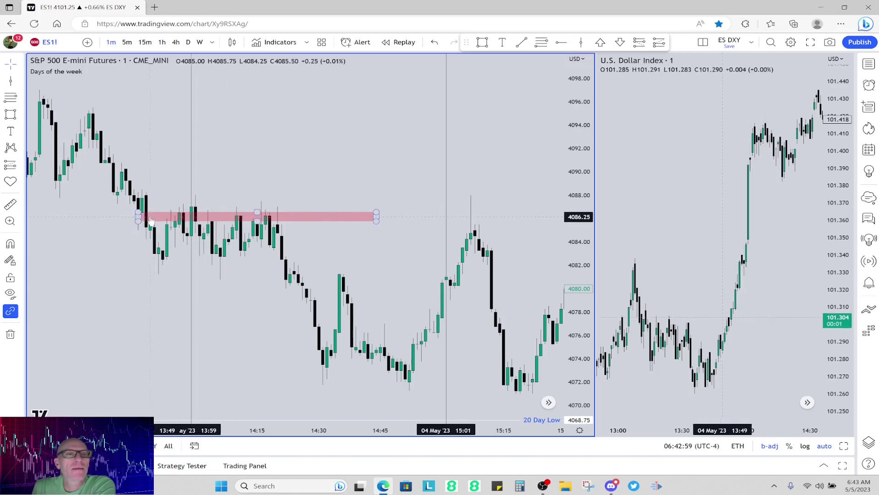
left_click(277, 219, "shift")
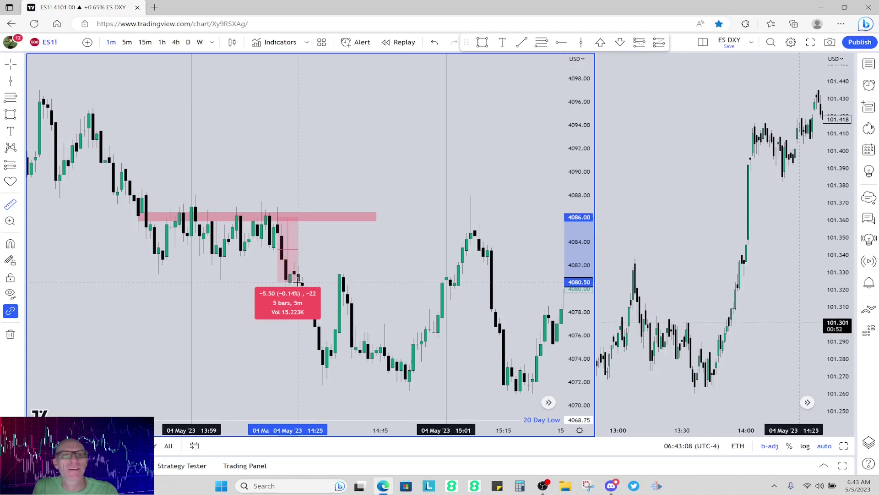
left_click(298, 280)
left_click(324, 255)
left_click(210, 219)
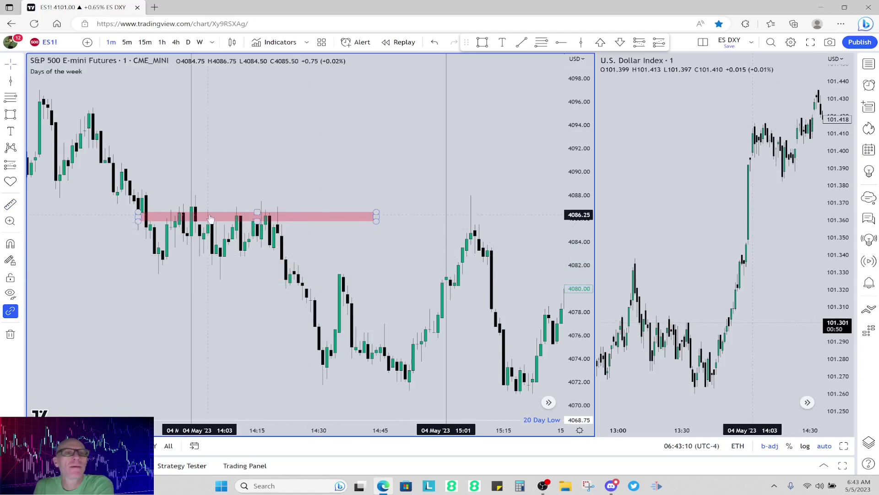
left_click(300, 232)
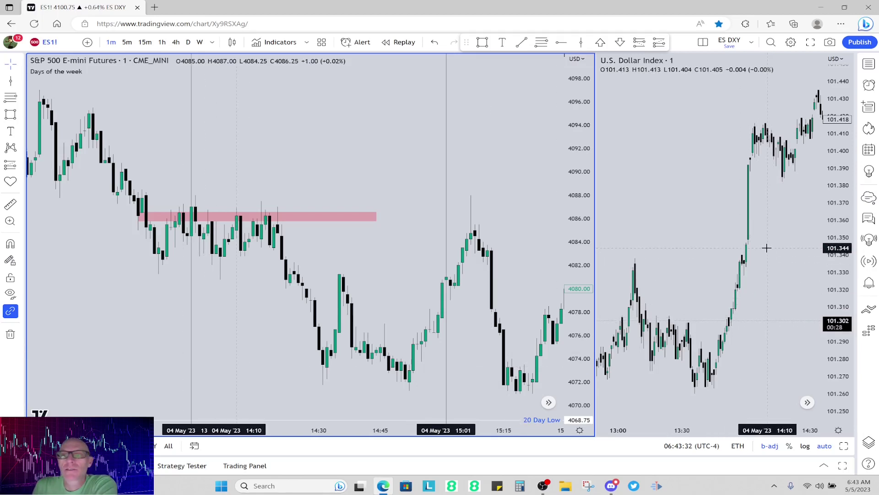
left_click_drag(775, 169, 706, 178)
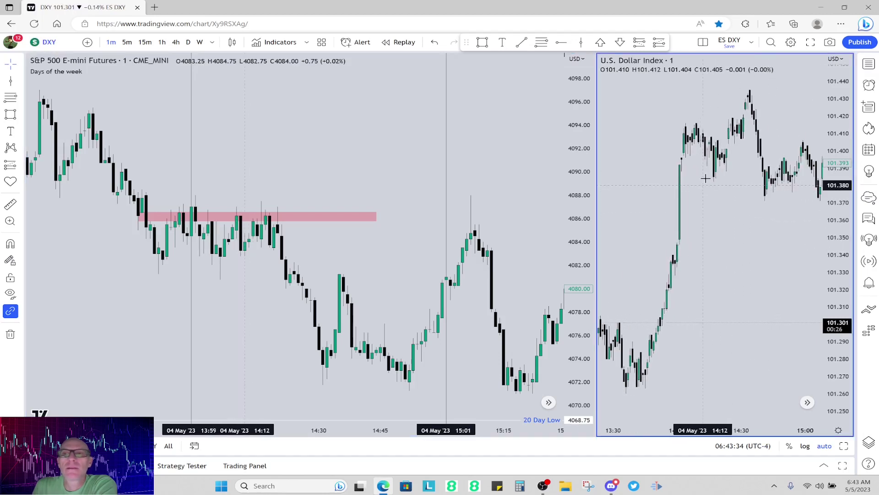
Draw a second gap box at 4081.75–4082.50 on ES, spanning about 14:13 to 14:45.
left_click(11, 116)
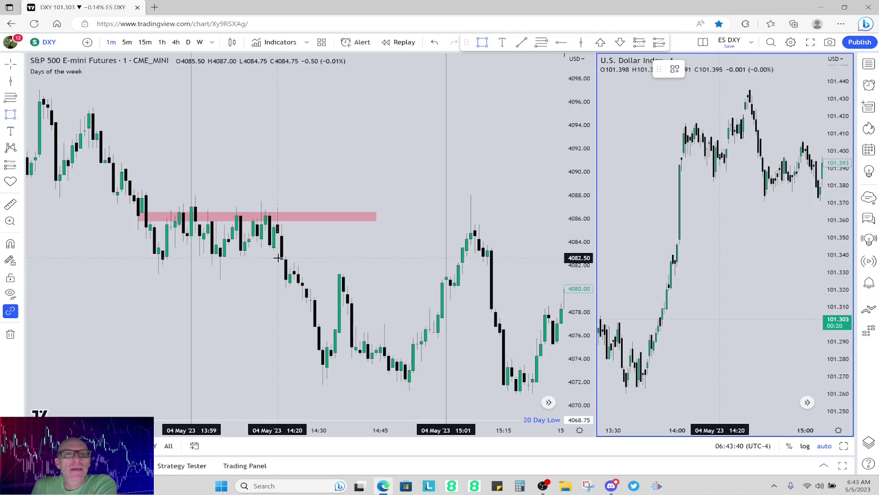
left_click_drag(278, 259, 375, 266)
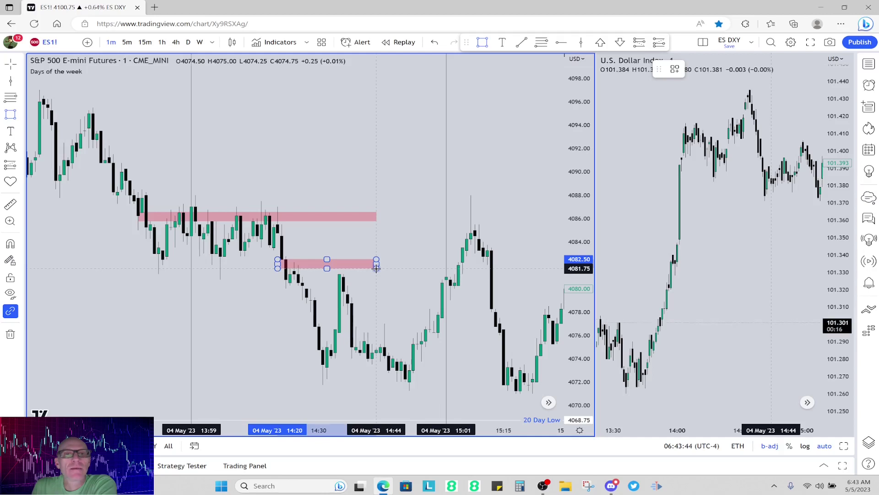
left_click(378, 298)
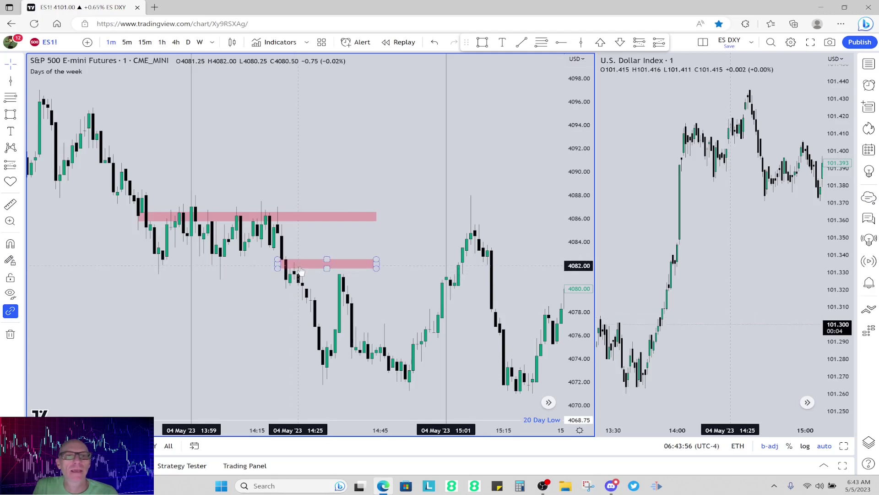
Measure the -6.75-point, 5-bar drop below the second zone, clear it, and activate the DXY chart.
left_click(297, 270, "shift")
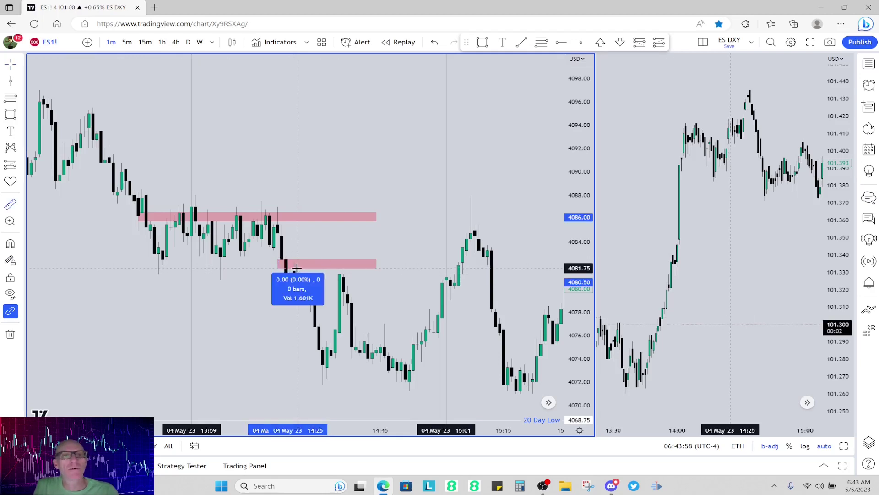
left_click(319, 345)
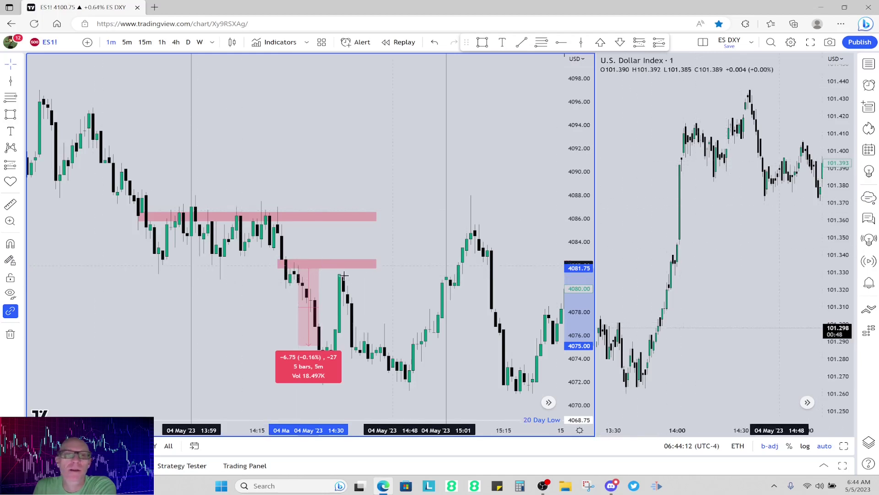
left_click(294, 269)
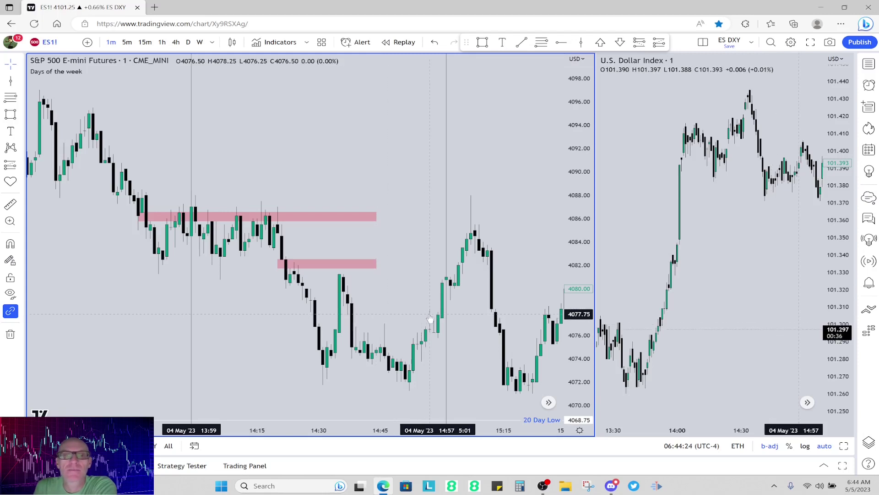
left_click(760, 236)
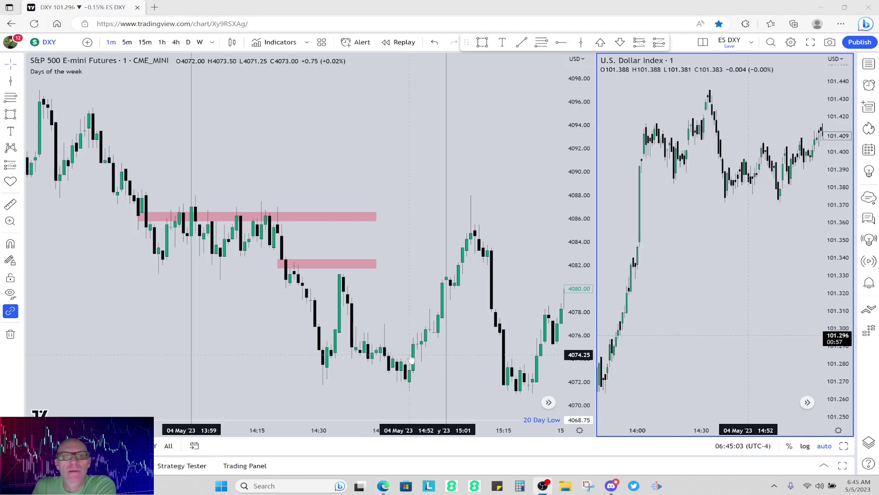
Box the ES bullish gap near 4073.50–4074.75 and fill it green.
left_click(10, 114)
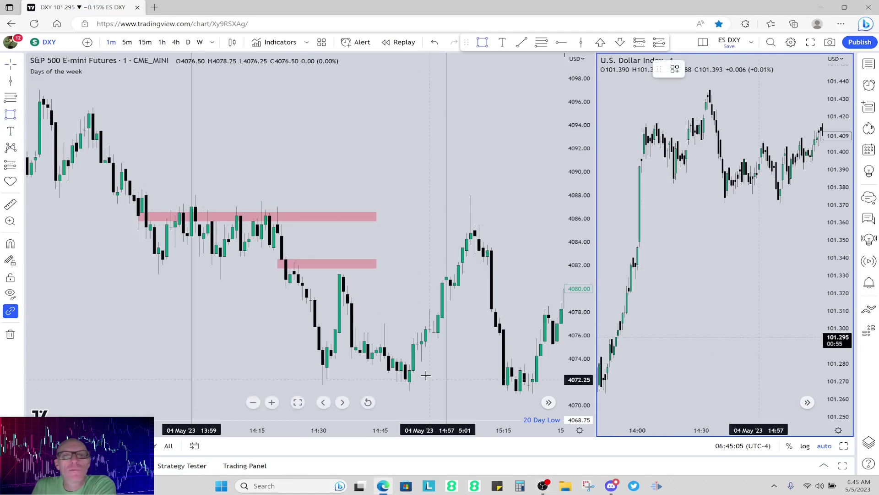
left_click_drag(409, 364, 454, 347)
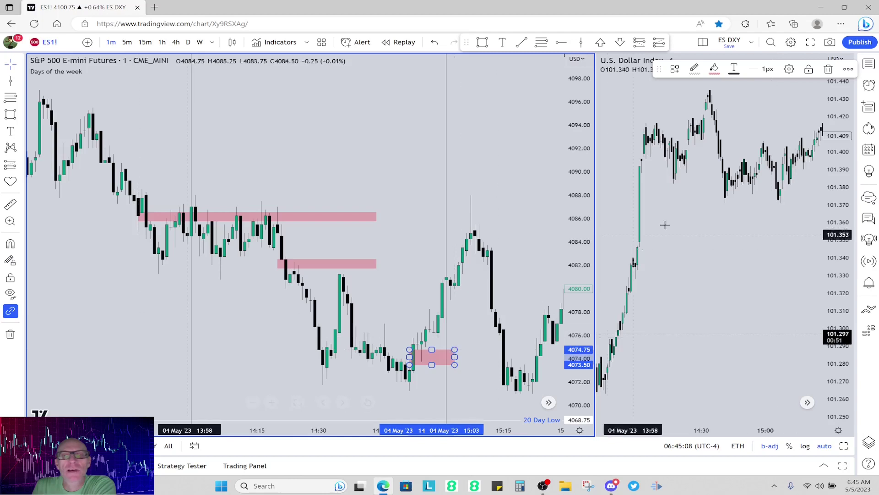
left_click(716, 70)
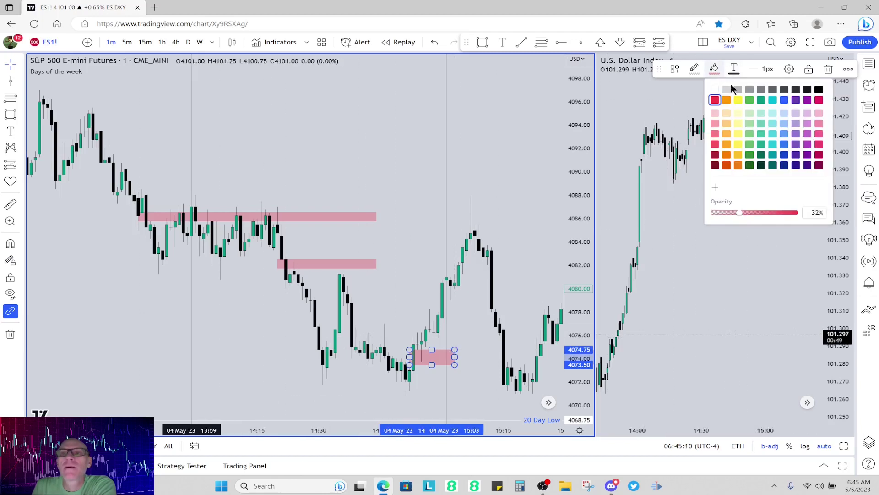
left_click(750, 100)
left_click(367, 359)
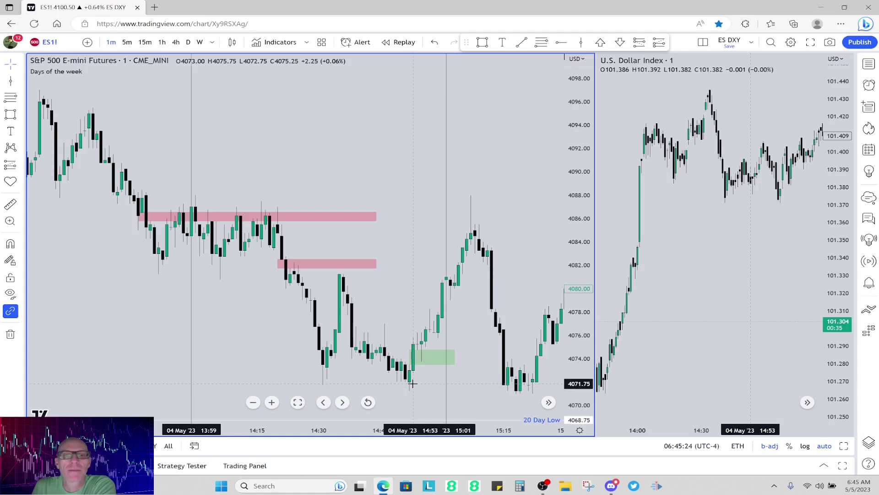
Measure the move up from the green gap rectangle, then clear the measurement.
left_click(418, 359)
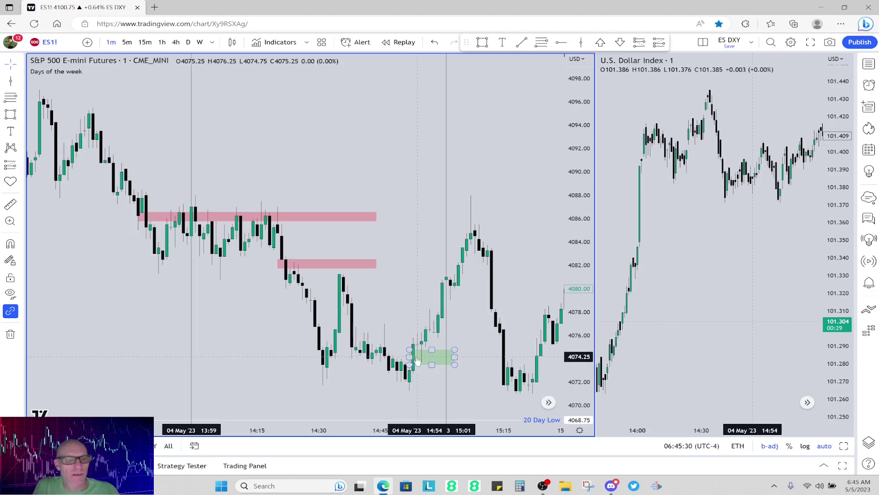
left_click(418, 357, "shift")
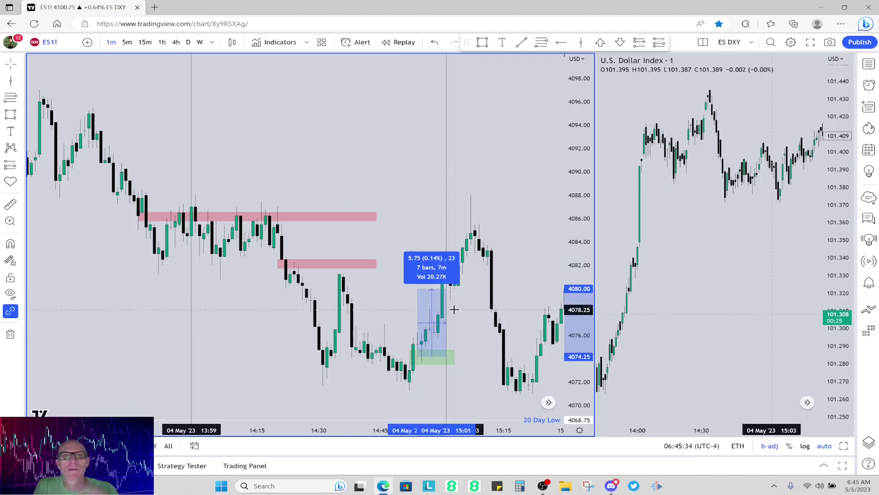
left_click(454, 310)
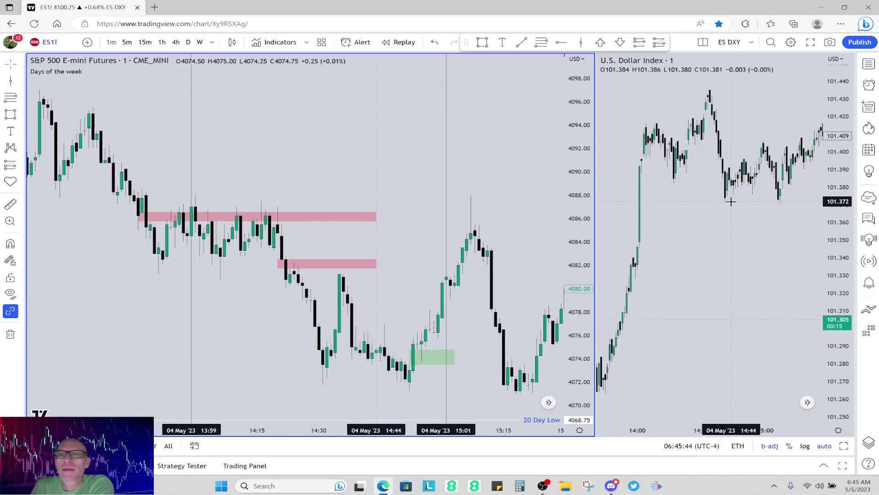
Zoom the DXY chart in on the roughly 14:30–15:30 afternoon bars.
scroll(732, 202, "down", 6)
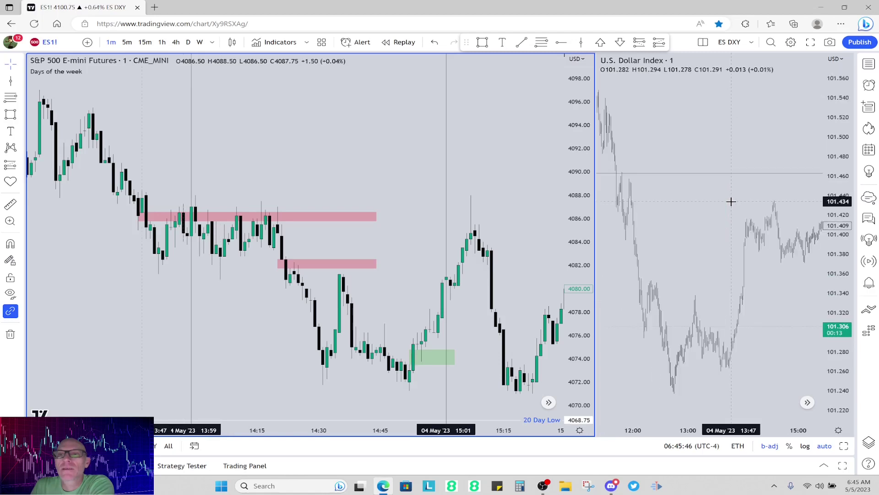
scroll(734, 232, "up", 2)
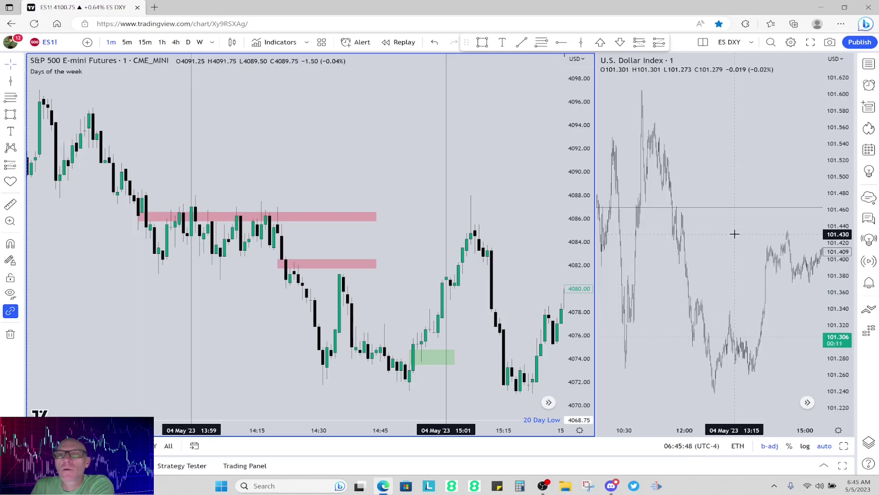
scroll(732, 186, "up", 1)
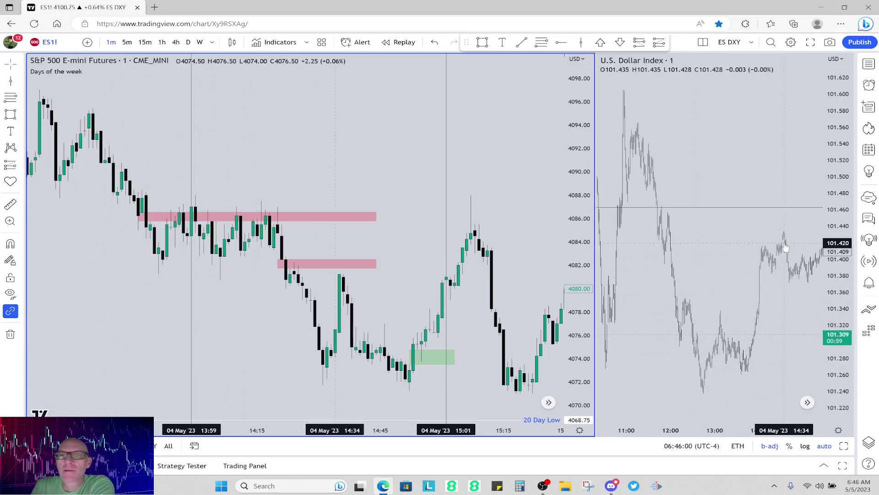
scroll(789, 287, "up", 4)
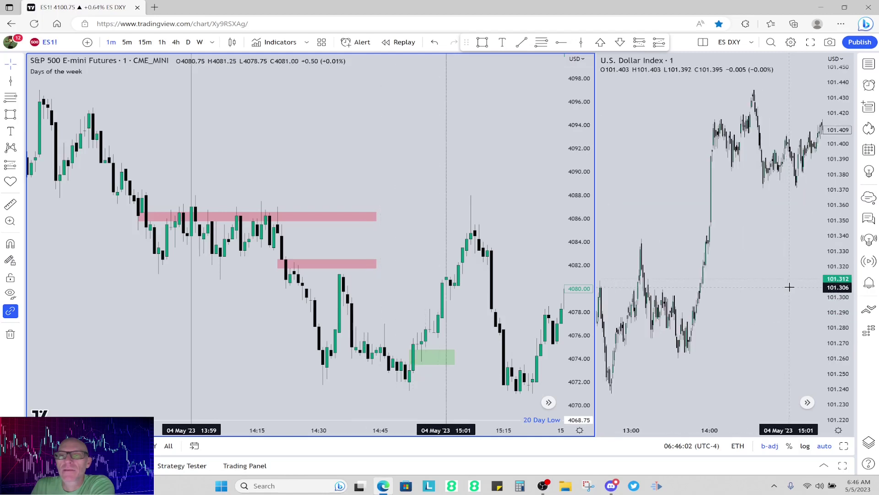
scroll(747, 210, "up", 3)
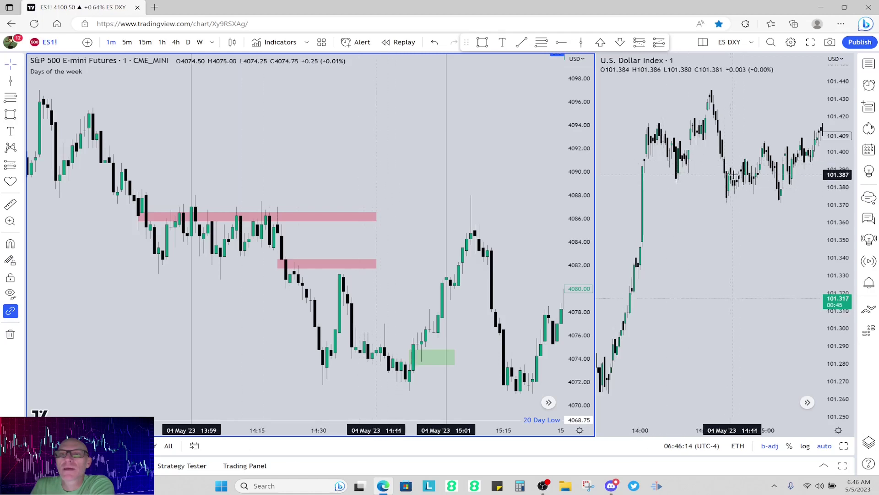
scroll(753, 193, "up", 1)
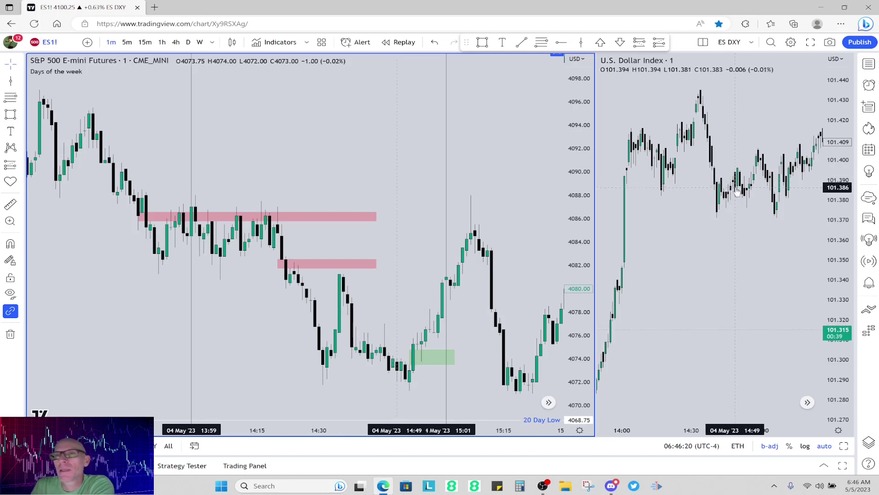
left_click(736, 193)
scroll(733, 197, "up", 2)
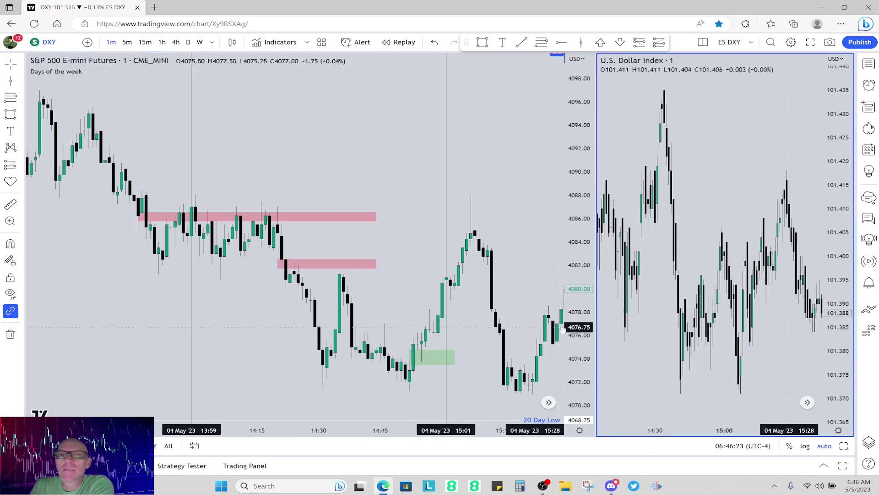
scroll(715, 235, "down", 2)
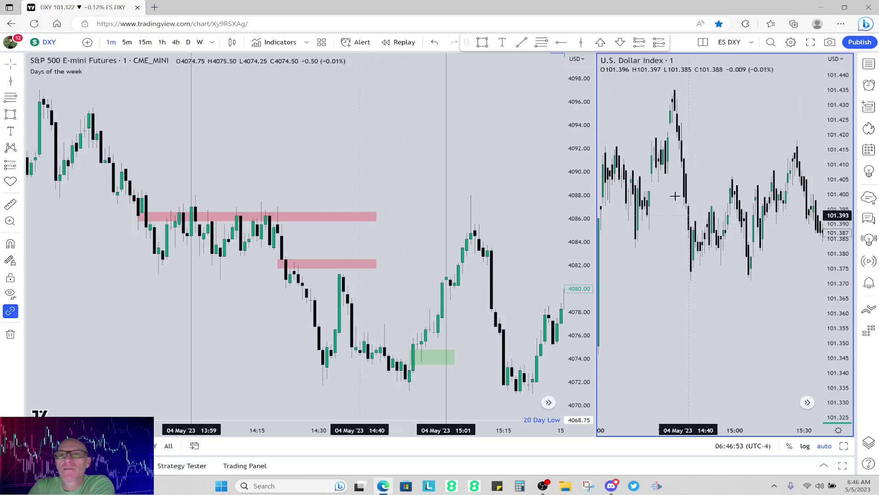
left_click(10, 97)
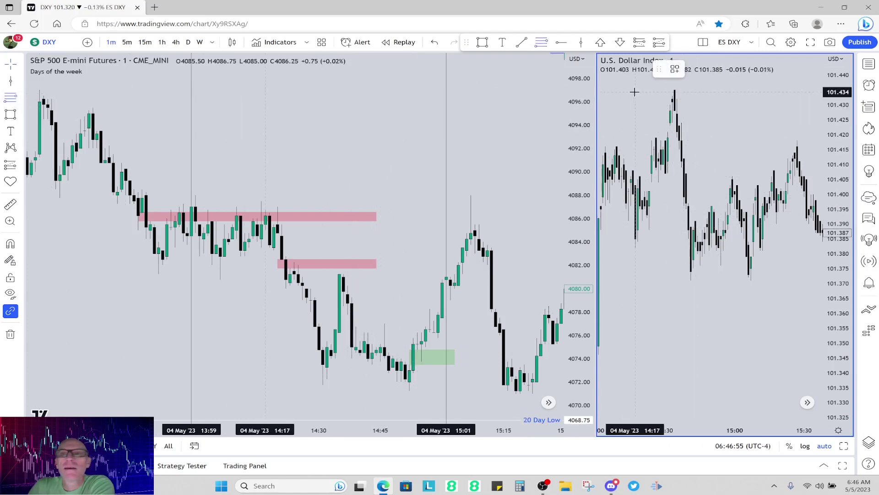
Anchor the DXY Fibonacci retracement from 101.436 down to 101.371, putting its 0.5 level at 101.403.
left_click(670, 88)
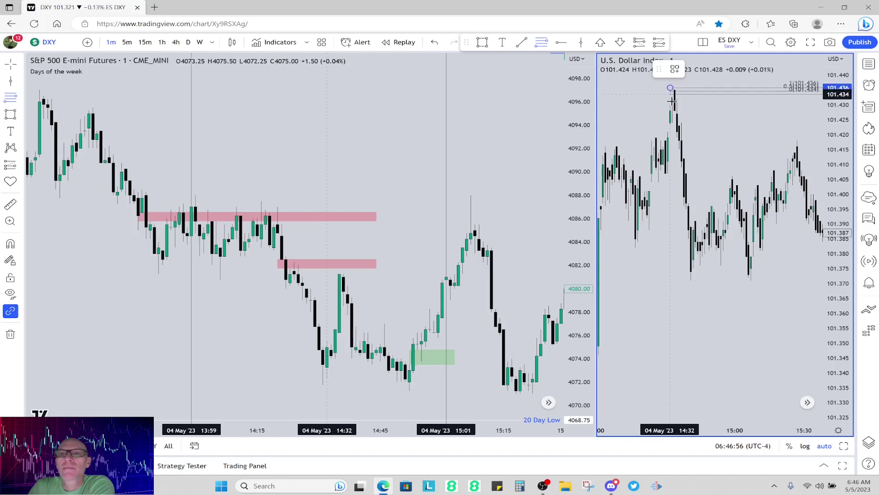
left_click(697, 278)
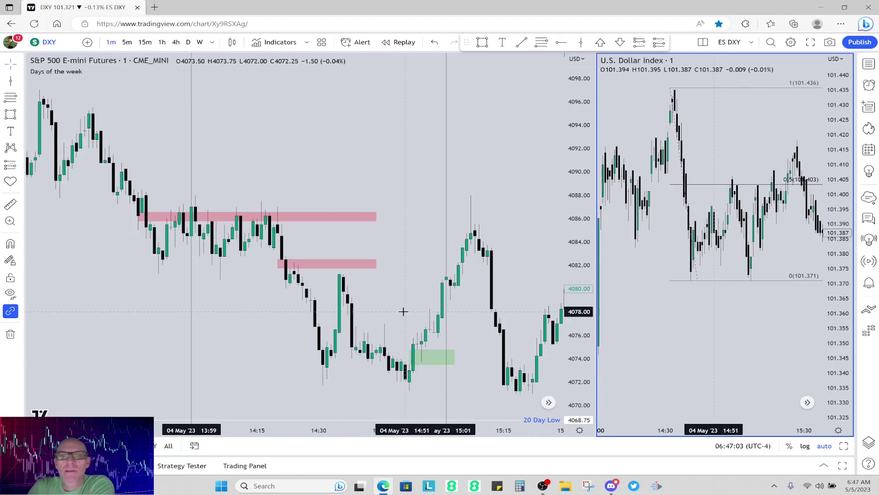
scroll(403, 312, "up", 1)
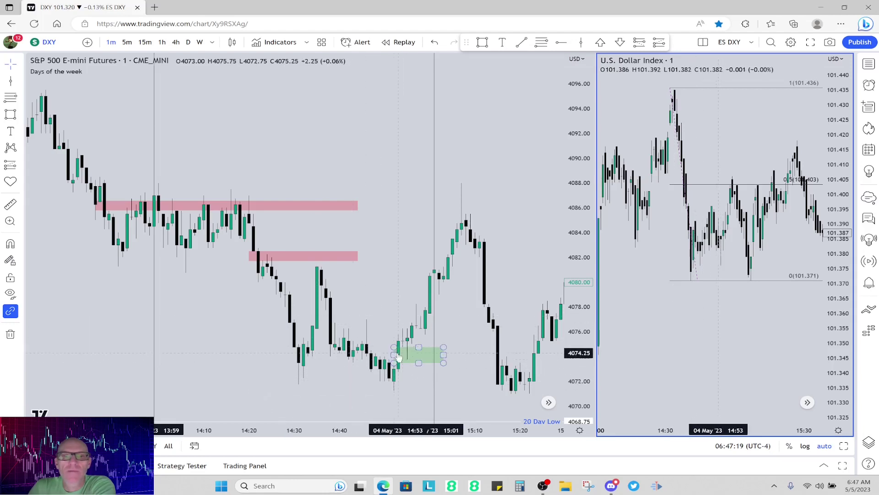
Measure the ES rise from 4074.25 to 4081.25: 7.25 points over 17 bars.
left_click(412, 350)
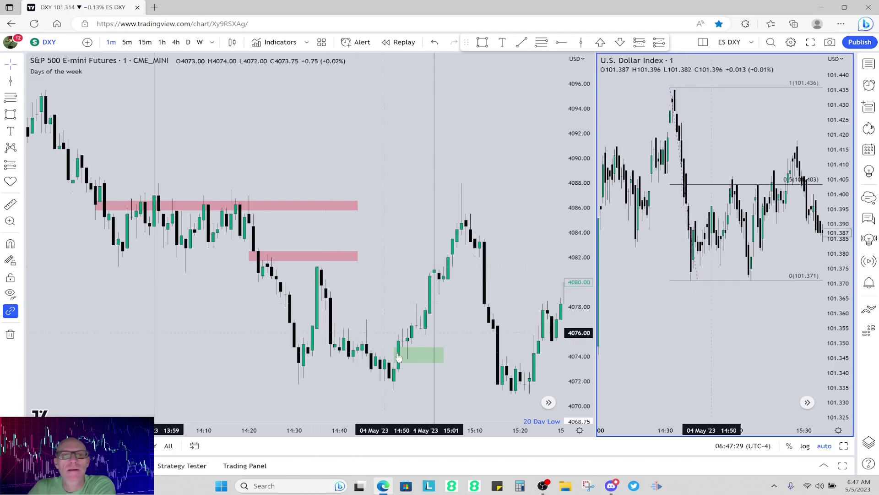
left_click(406, 354, "shift")
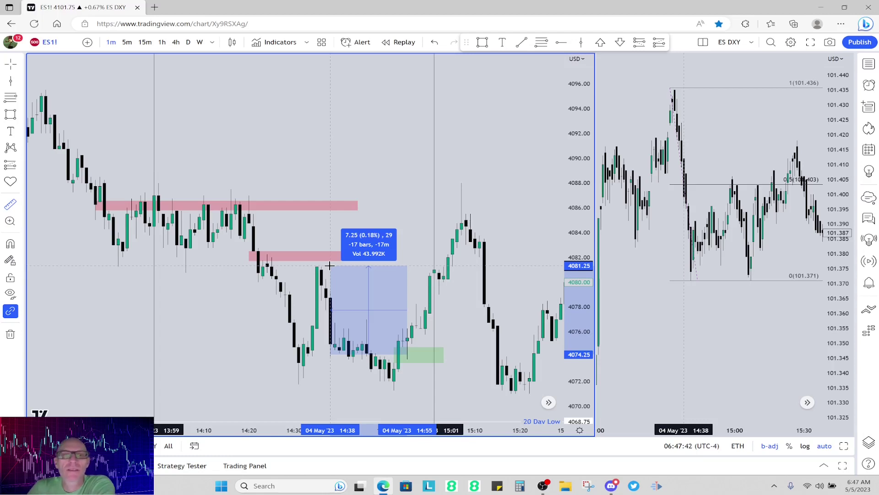
left_click(642, 326)
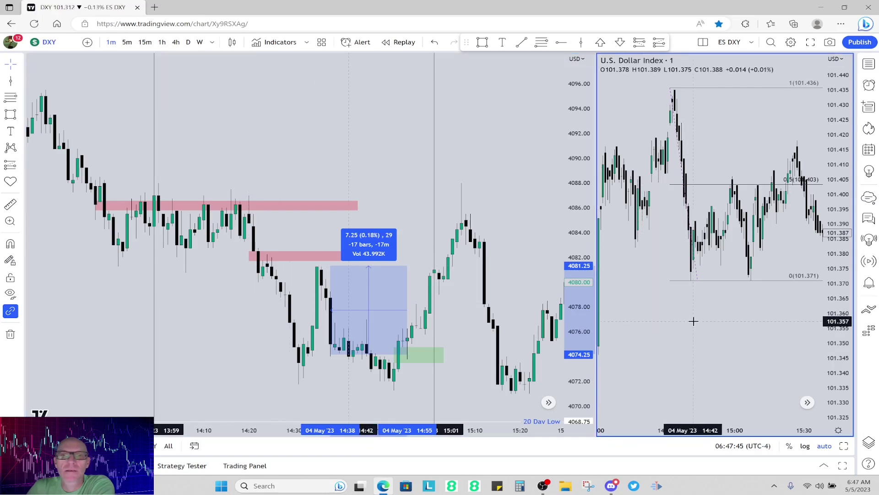